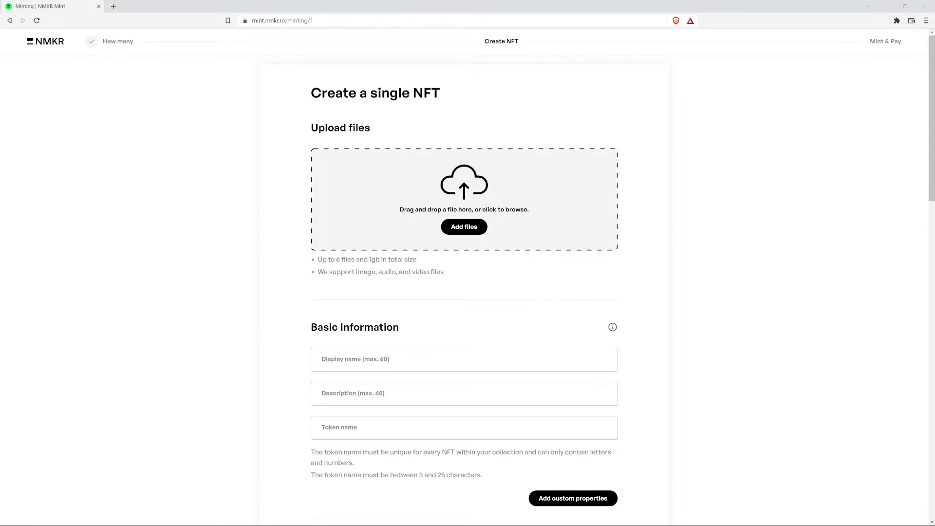
Drop 02.png (6.54 KB) onto the Upload files zone as the NFT thumbnail
drag(7, 122, 404, 193)
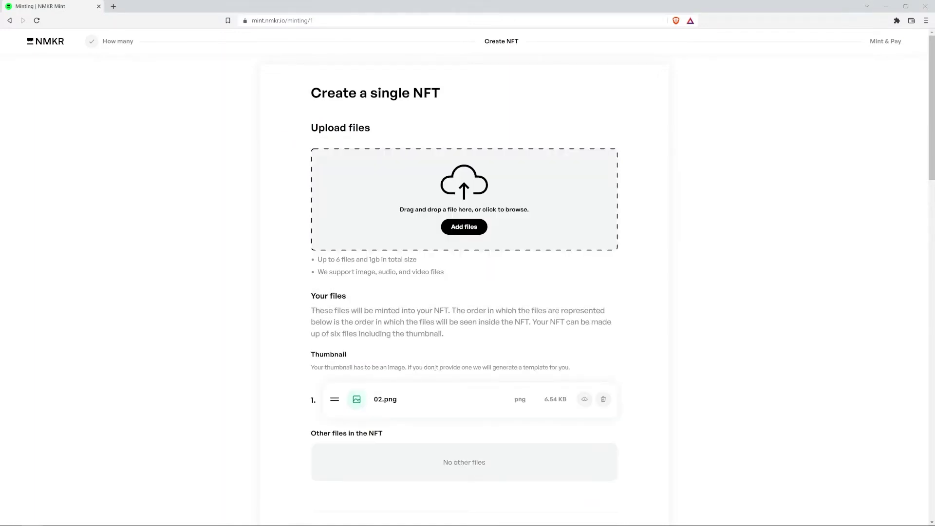
scroll(434, 367, down, 1)
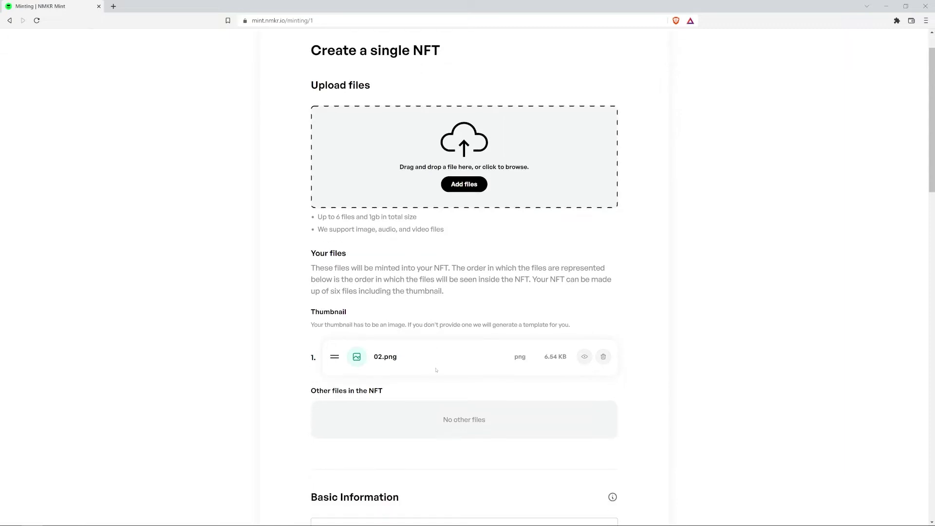
scroll(436, 370, down, 4)
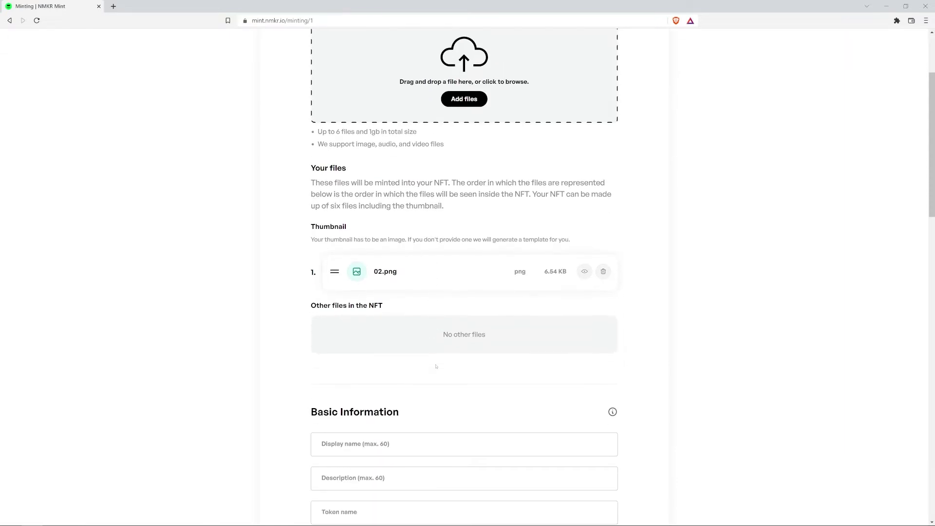
scroll(436, 366, down, 1)
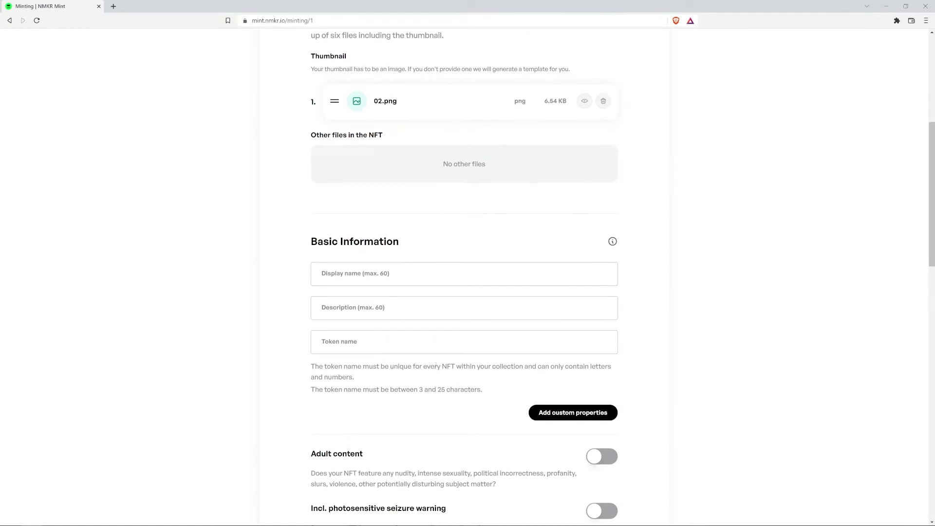
Enter display name 'White NMKR Logo', description 'White NMKR Logo with Blue Background', token whitenmkrlogo
text(Wh)
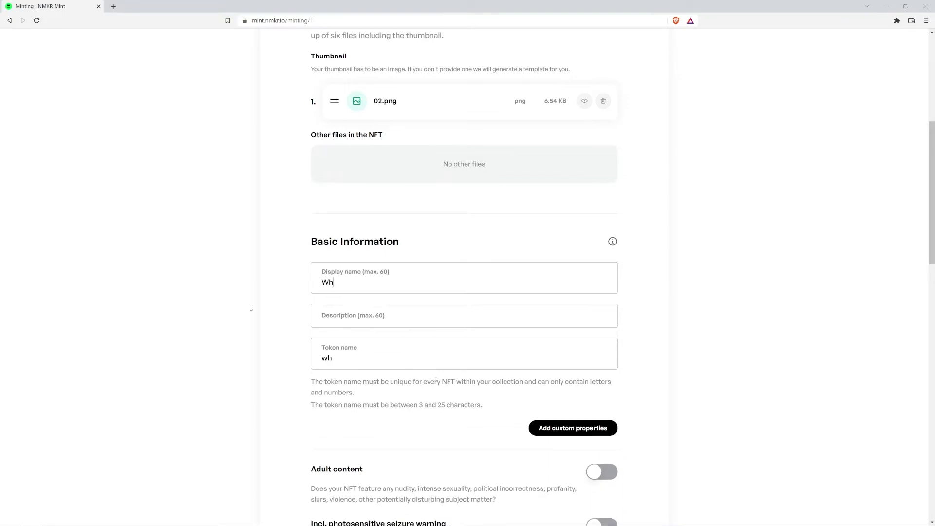
text(ite NMKR Logo)
click(464, 324)
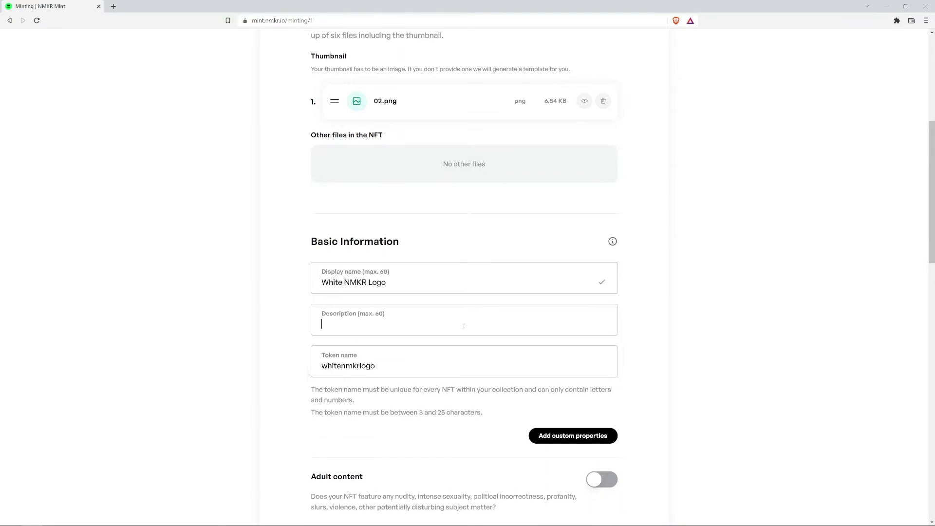
text(White NMKR Logo with Blue Backg)
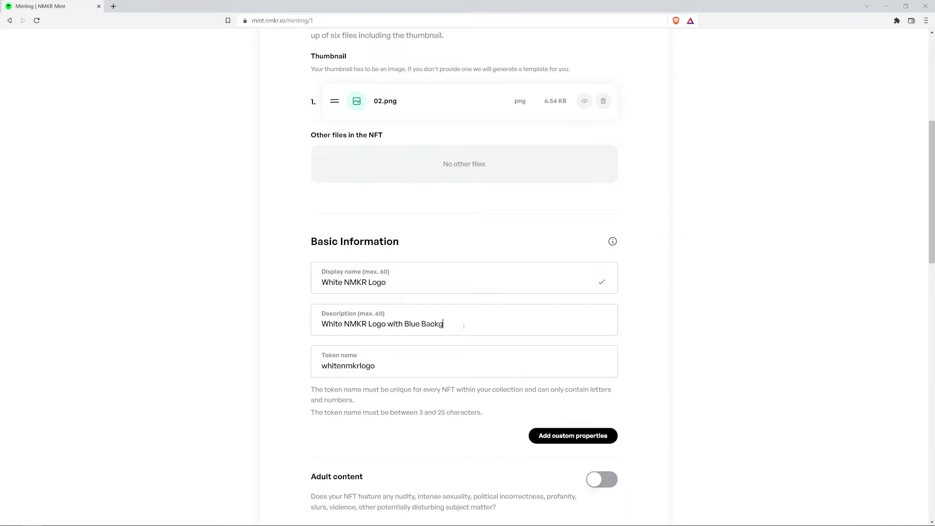
text(round)
click(446, 365)
click(408, 436)
scroll(409, 437, down, 5)
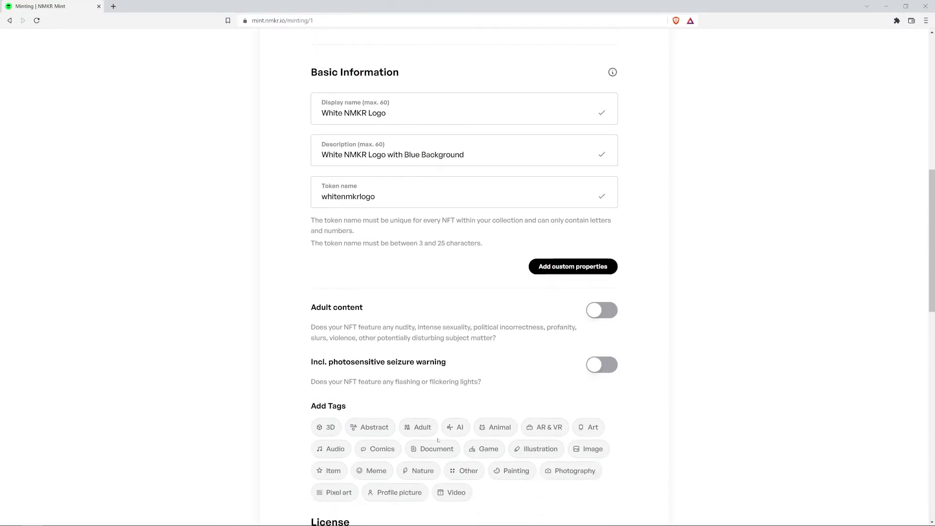
Select the Image tag and keep NMKR Personal License as the NFT's license
scroll(438, 441, down, 3)
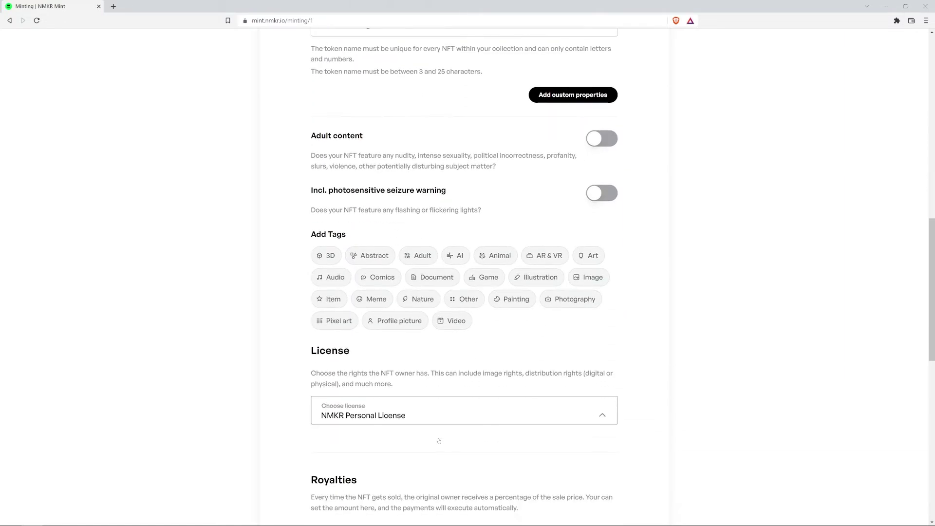
scroll(438, 440, down, 1)
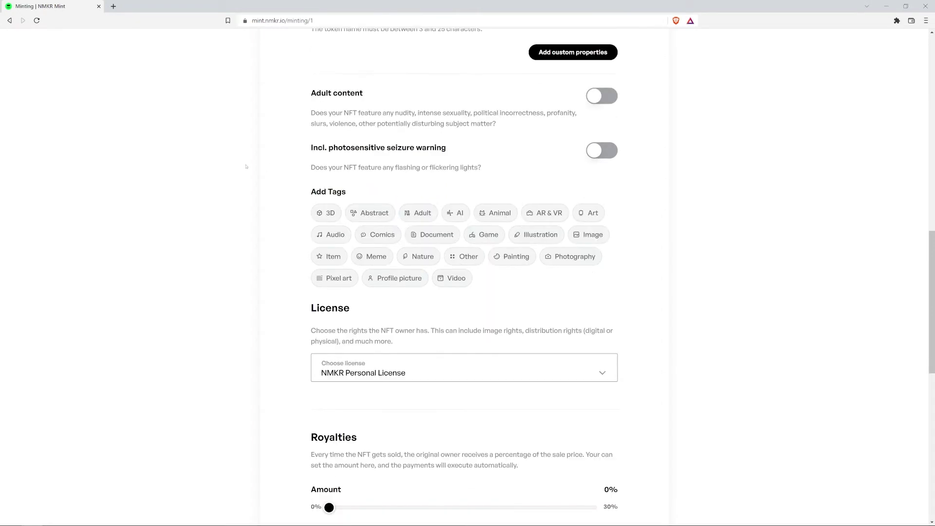
click(588, 241)
scroll(588, 242, down, 3)
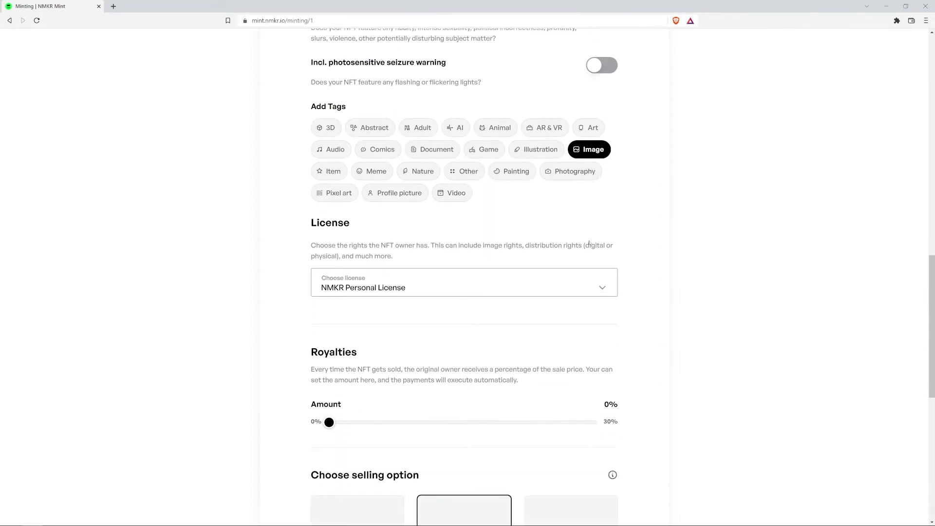
click(590, 242)
scroll(590, 243, down, 1)
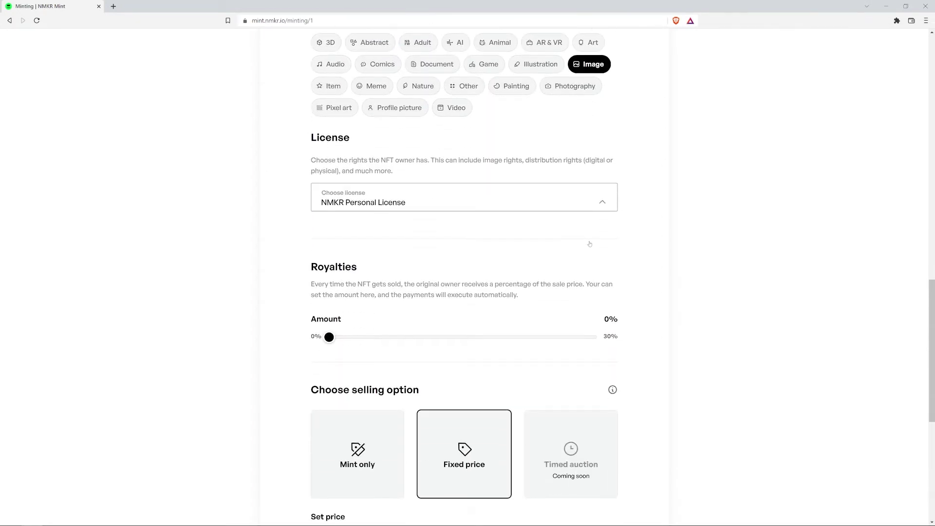
click(602, 198)
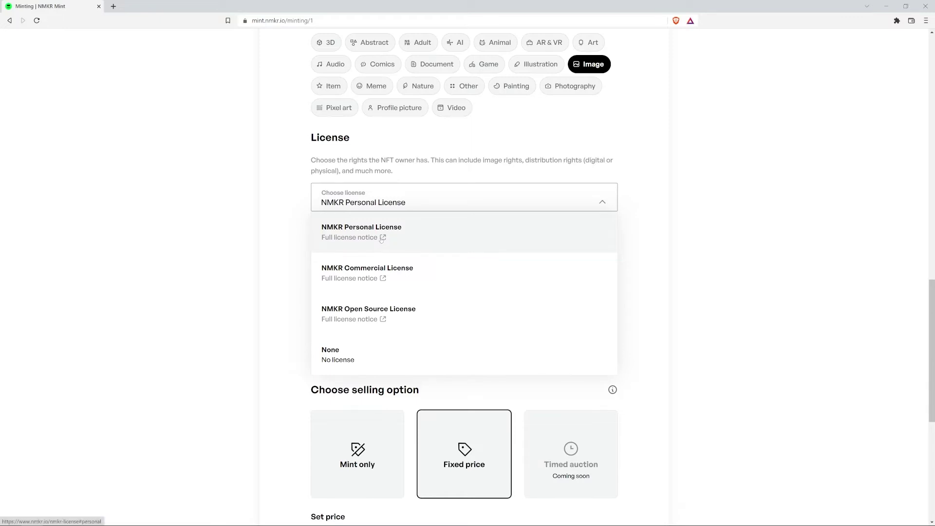
click(412, 237)
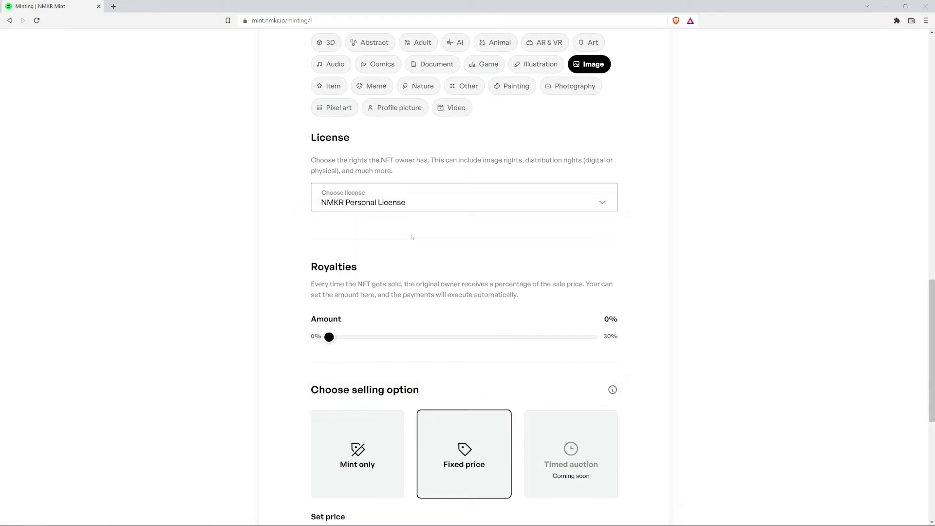
scroll(443, 253, down, 2)
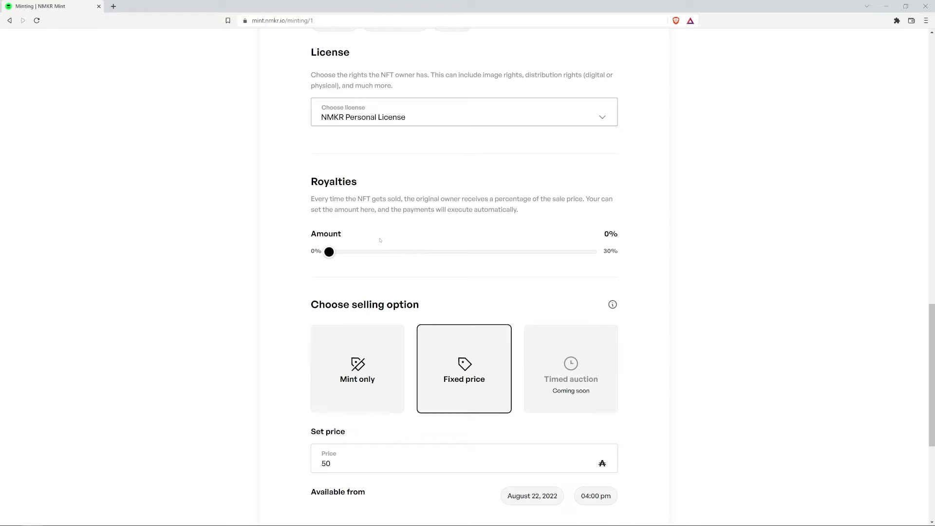
Move the Royalties Amount slider to 5%, keeping the Fixed price selling option
click(360, 253)
click(375, 257)
scroll(390, 269, down, 4)
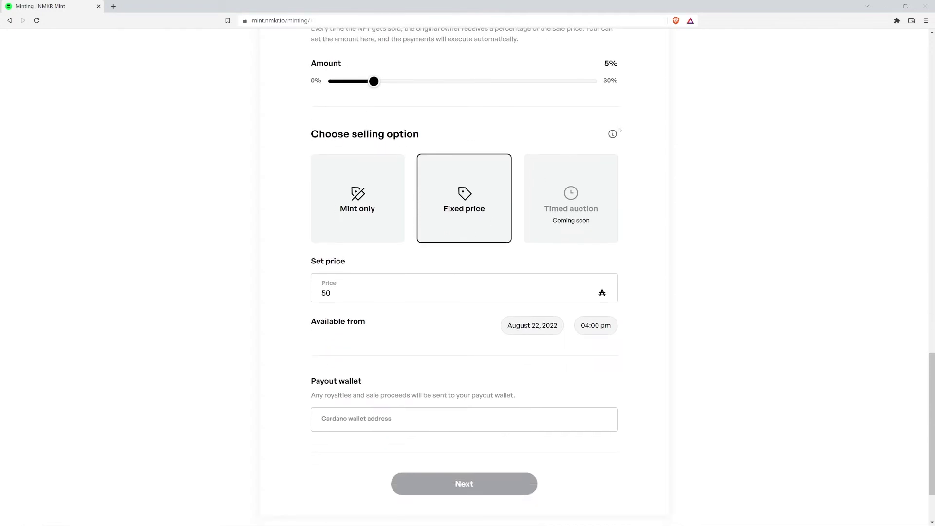
mouse_move(614, 134)
scroll(361, 229, down, 2)
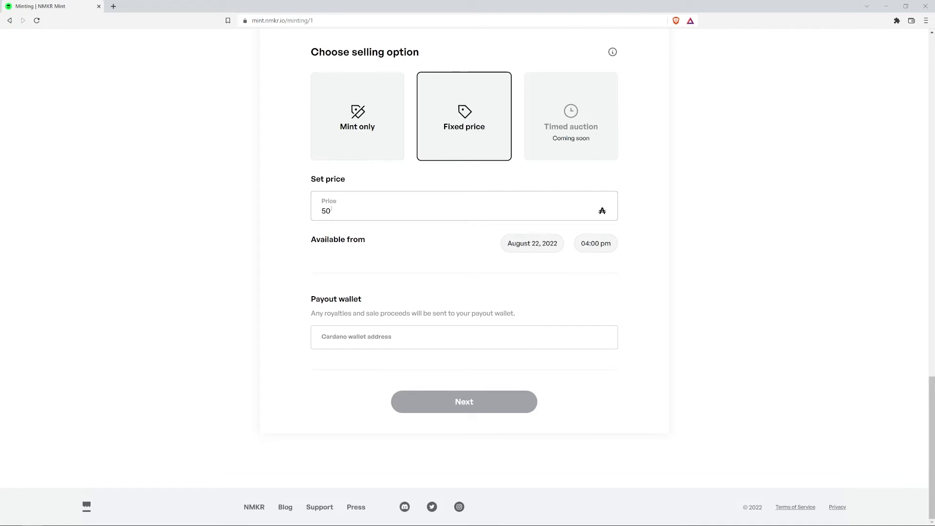
Change the fixed price to 79, paste the Cardano payout wallet address, and continue
key(BackSpace)
text(79)
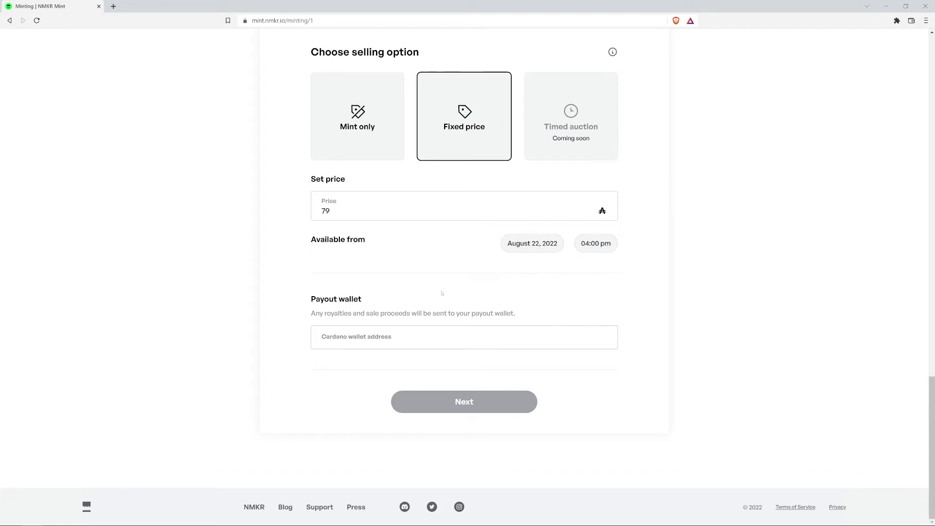
click(337, 331)
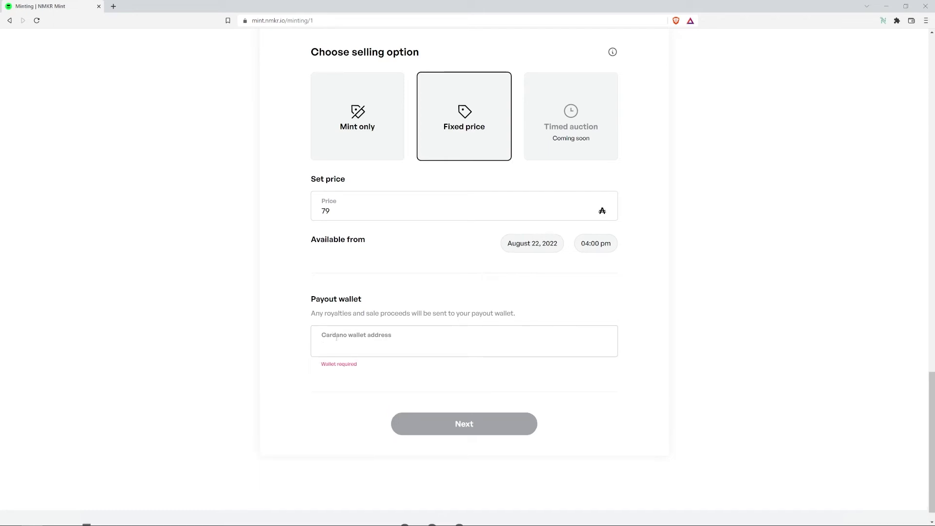
key(ctrl+v)
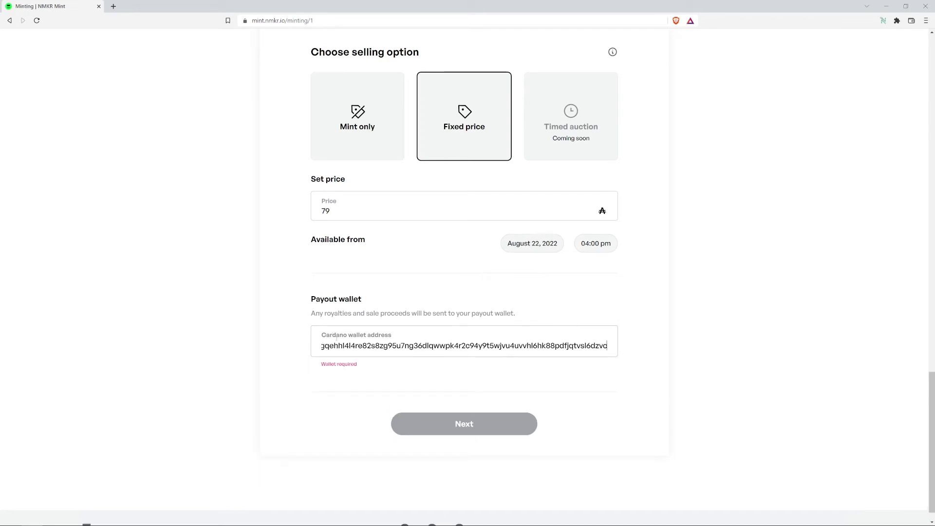
click(327, 396)
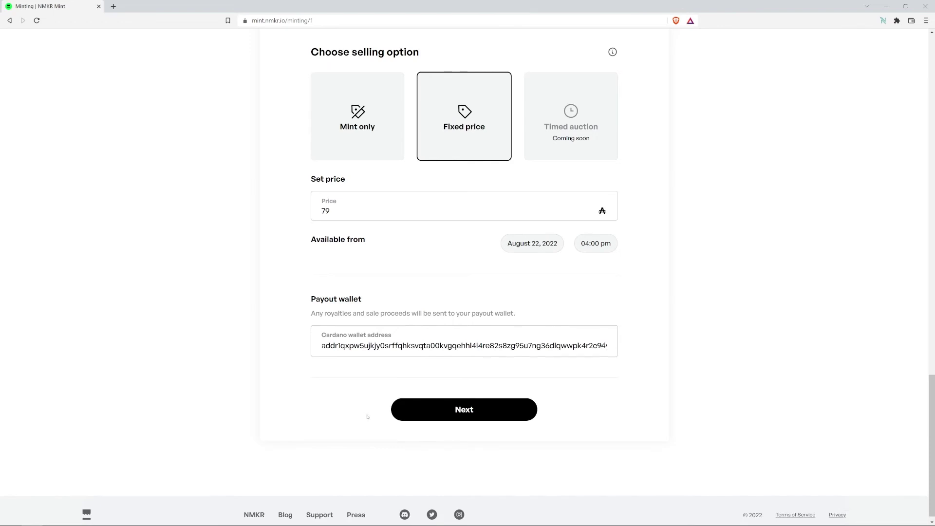
click(409, 416)
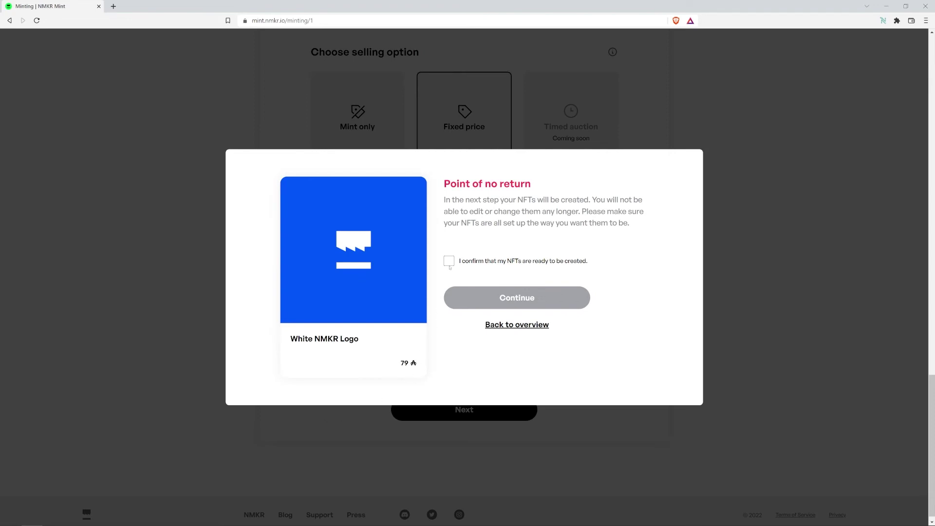
Tick 'I confirm that my NFTs are ready to be created' and create the White NMKR Logo NFT
click(449, 263)
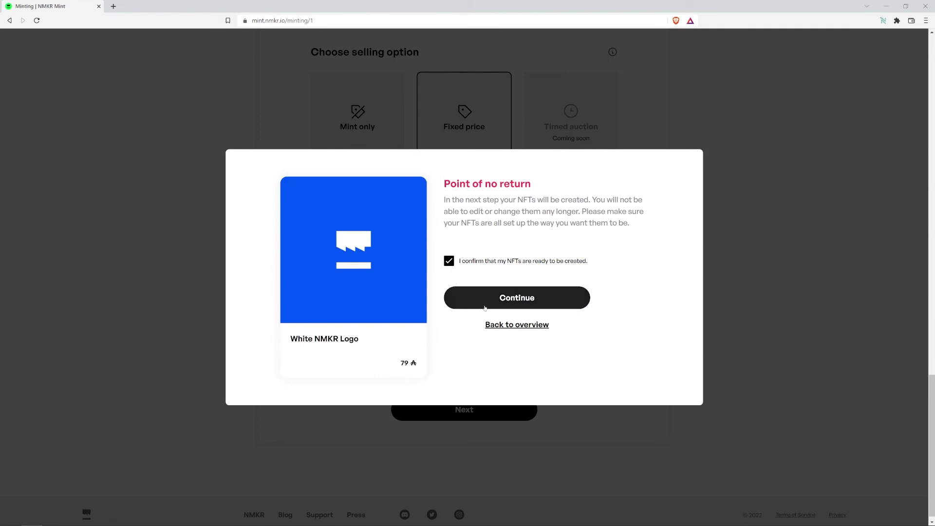
click(486, 307)
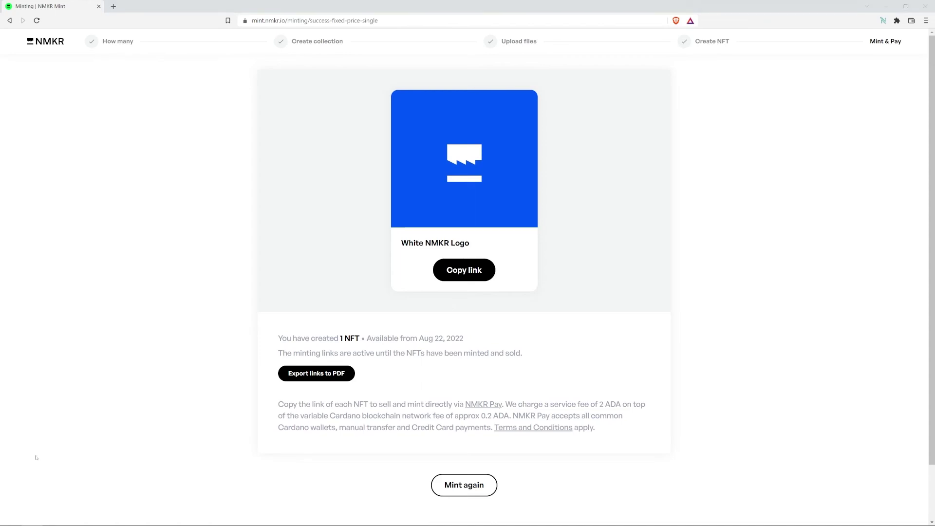
Export the minting links to 'NMKR logoblue nft.pdf' and copy the NFT's pay link
click(288, 374)
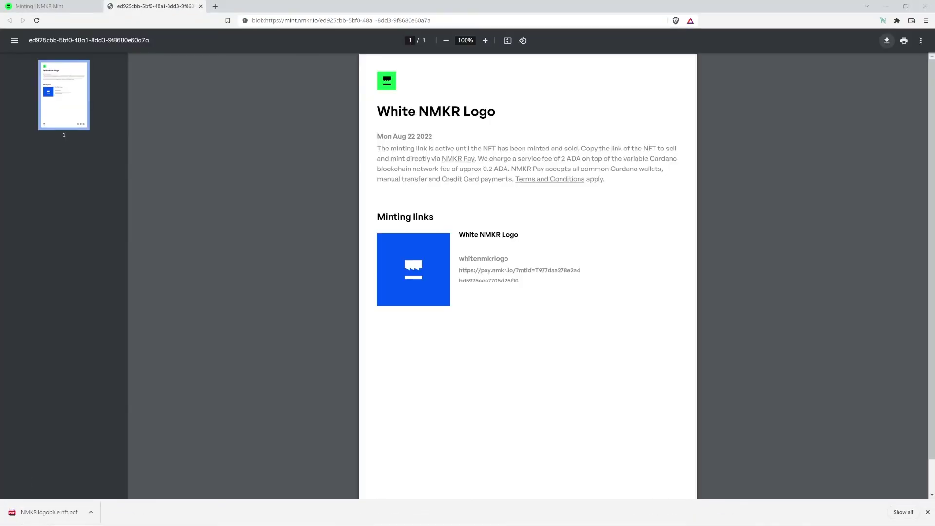
click(56, 6)
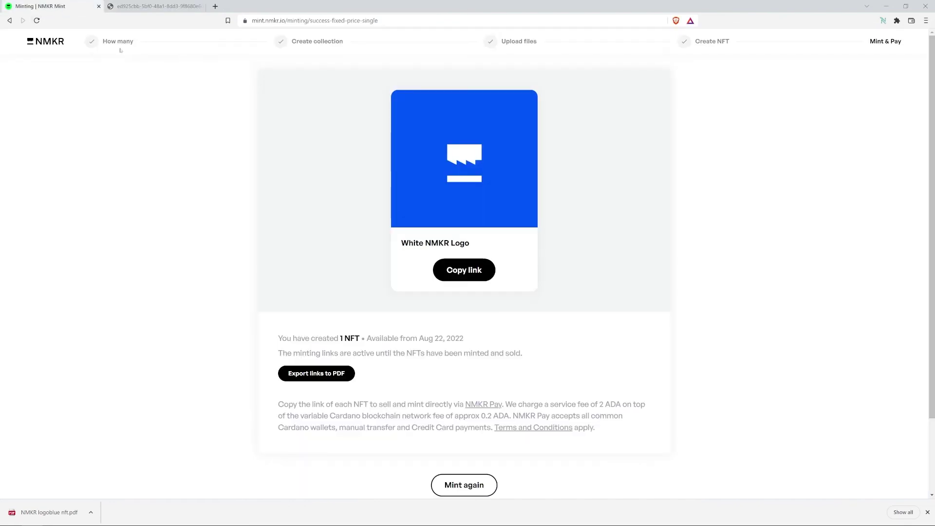
click(450, 271)
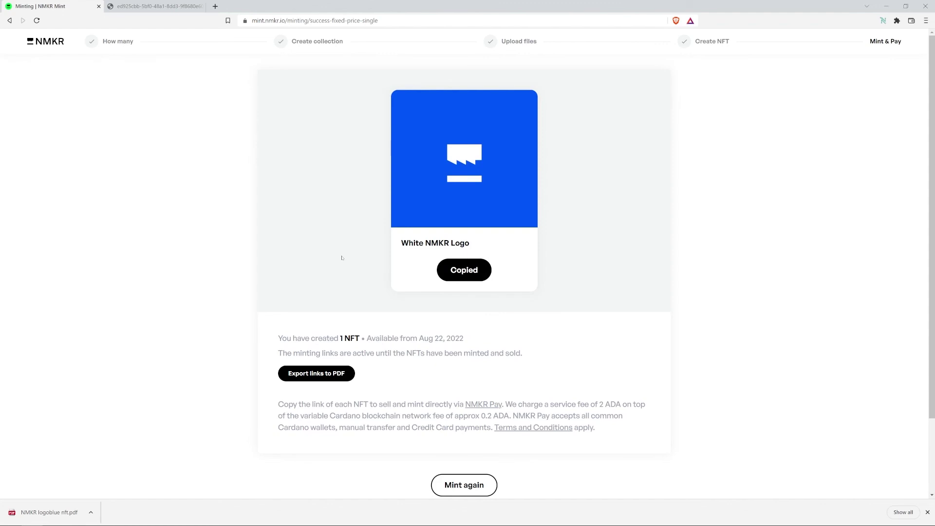
Tweet 'NMKR Blue Logo NFT, 79 ADA, Buy here:' with the NMKR Pay link and blue logo image
right_click(384, 102)
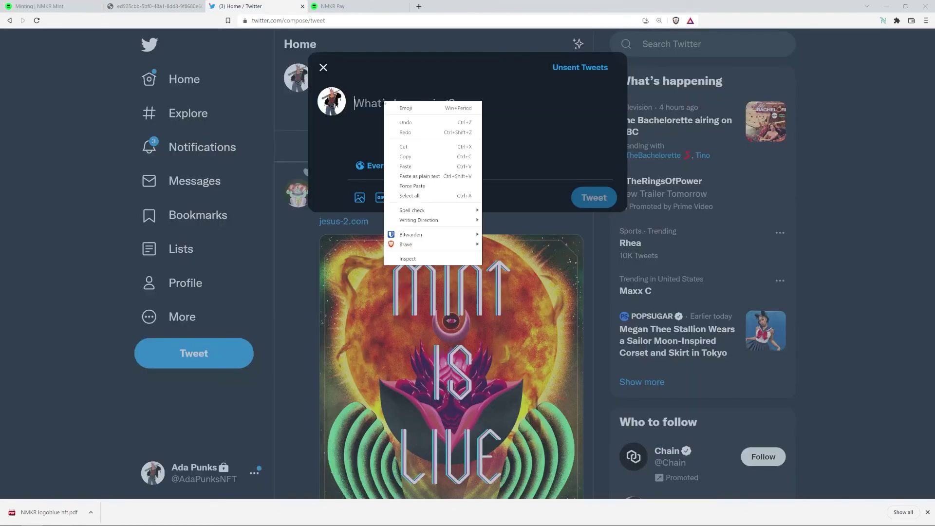
click(421, 168)
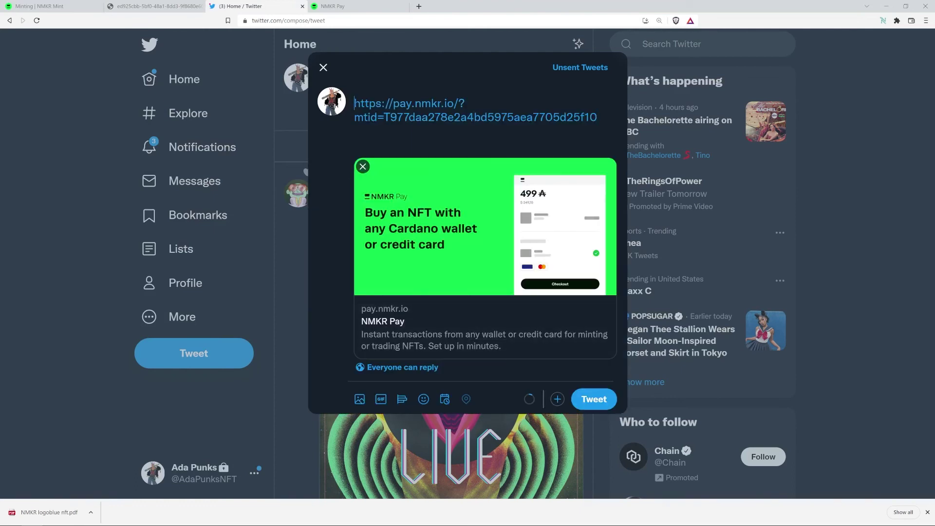
key(Return)
key(Return)
key(ctrl+v)
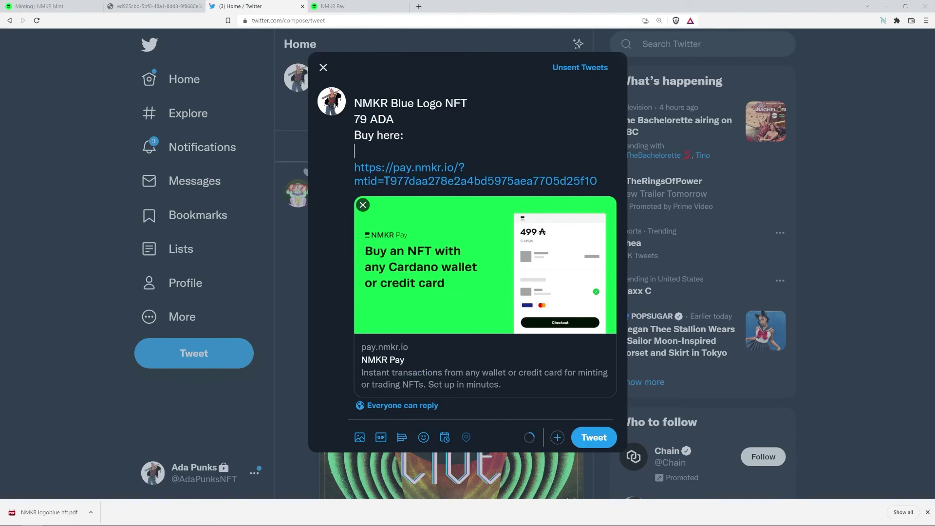
key(BackSpace)
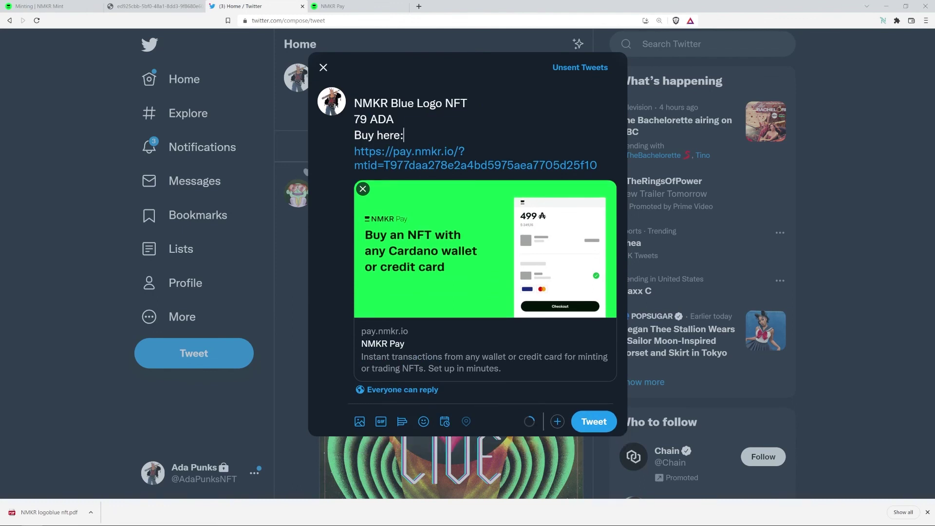
drag(285, 151, 421, 211)
click(581, 453)
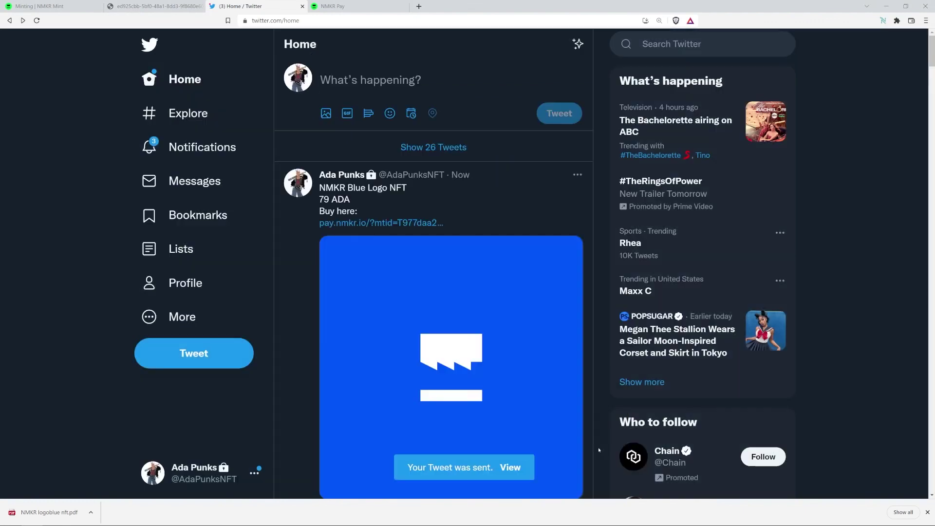
scroll(536, 243, down, 1)
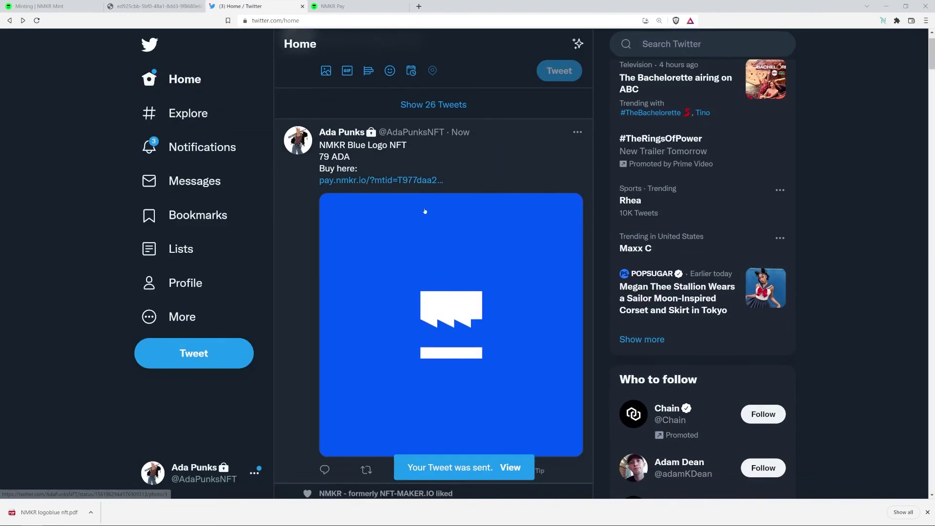
Open the tweeted pay.nmkr.io link, show the order's whitenmkrlogo item, and enlarge its image
click(403, 181)
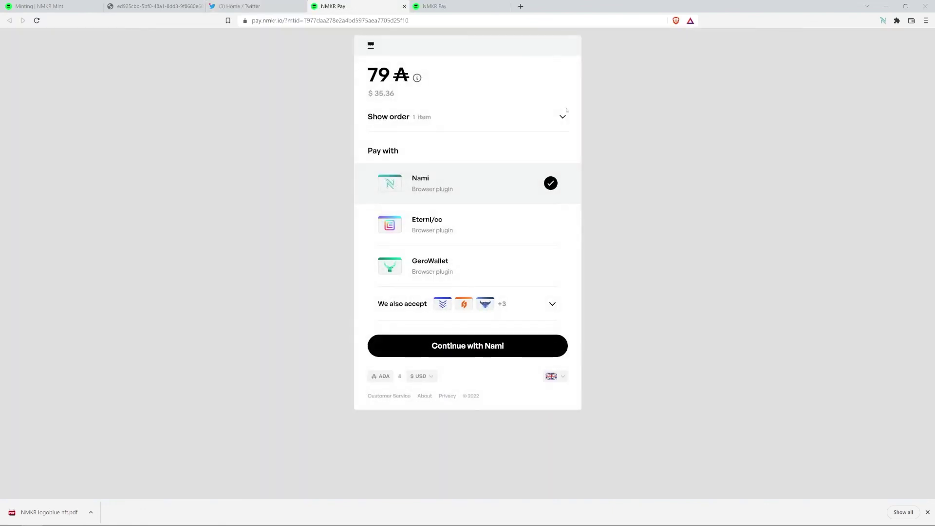
click(506, 122)
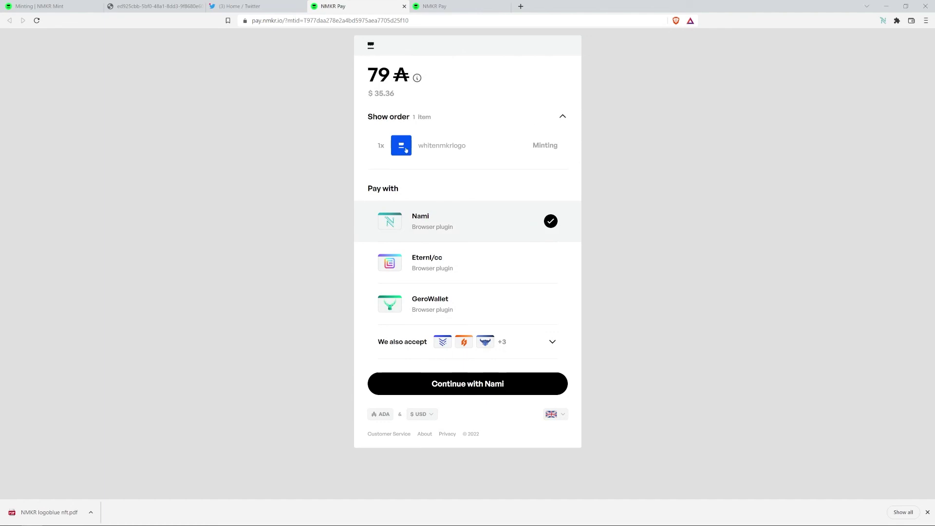
click(405, 149)
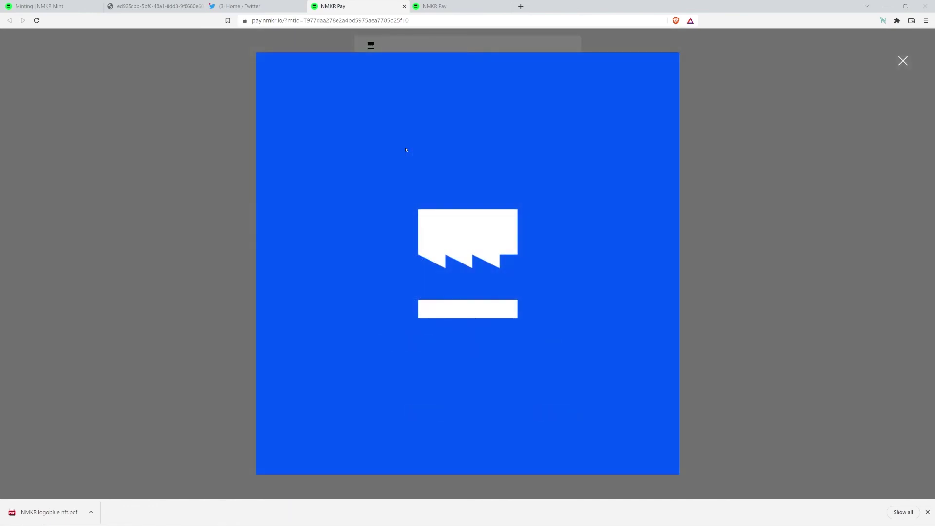